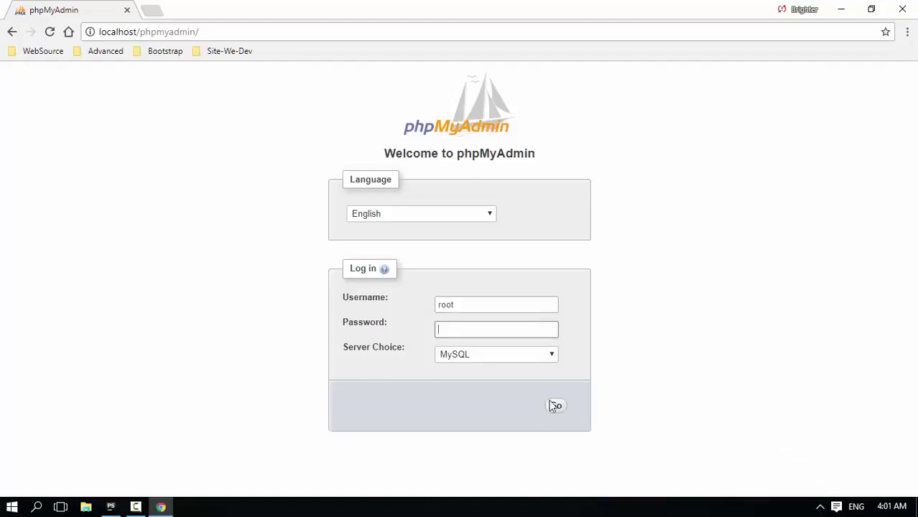
- Log in to the MySQL server as root with an empty password
click(544, 356)
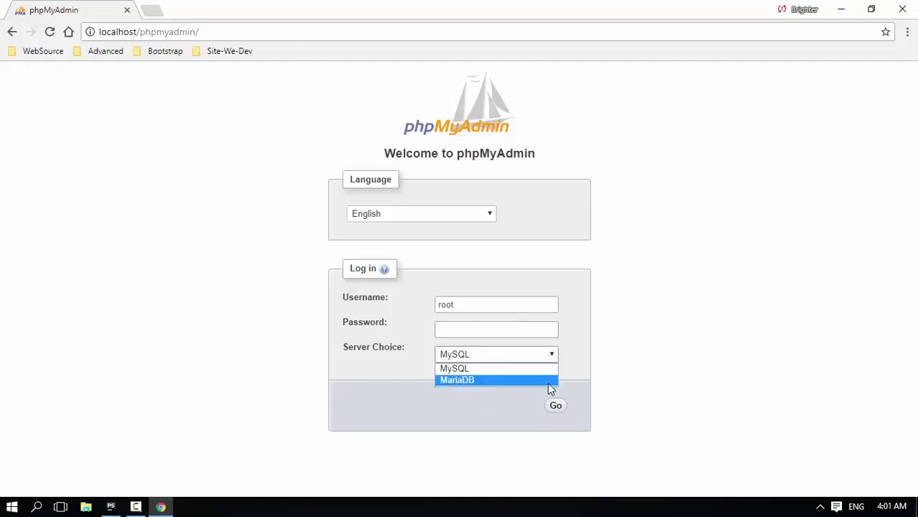
click(619, 365)
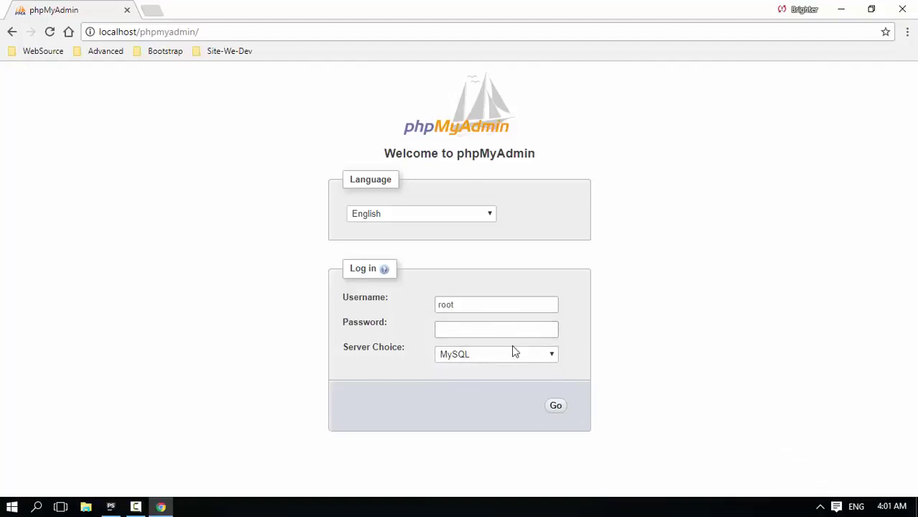
click(439, 331)
click(471, 300)
double_click(445, 304)
click(514, 320)
click(375, 290)
double_click(467, 302)
click(360, 324)
click(556, 407)
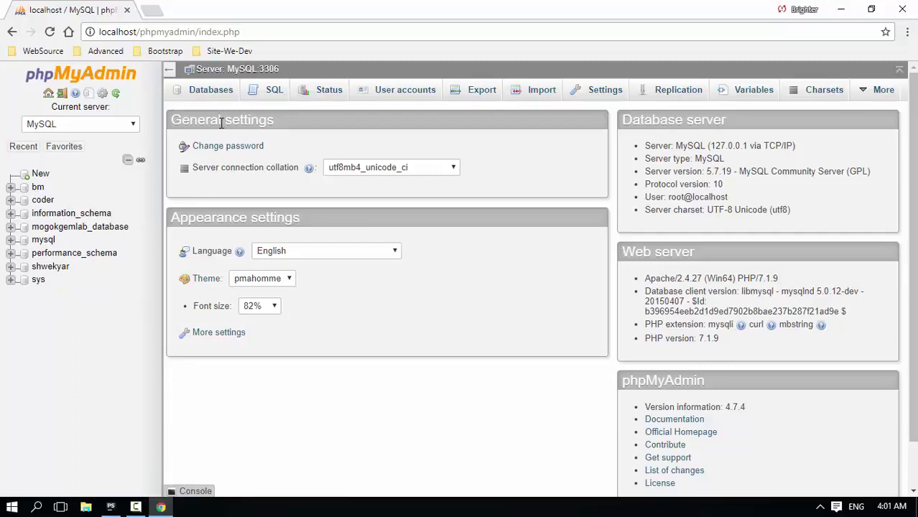
- Create a database named 'test' with utf8_general_ci collation
click(207, 94)
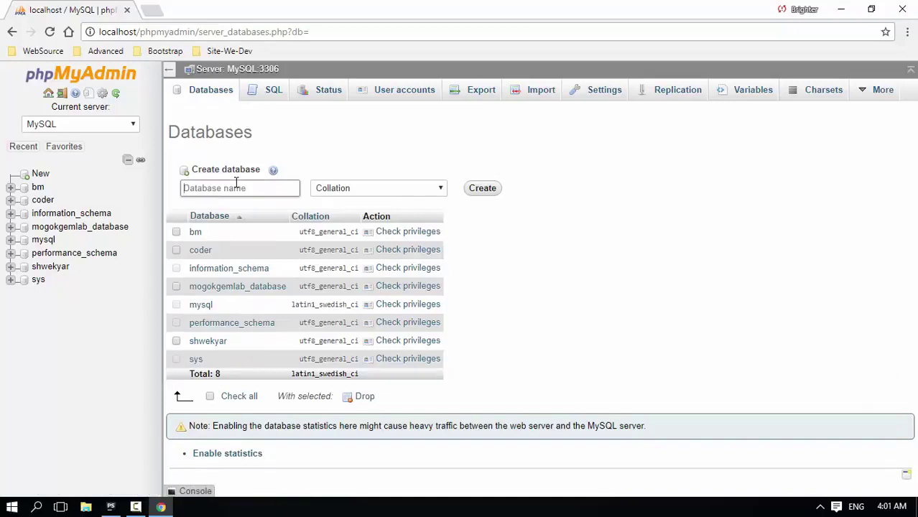
text(test)
click(415, 191)
drag(440, 212, 439, 378)
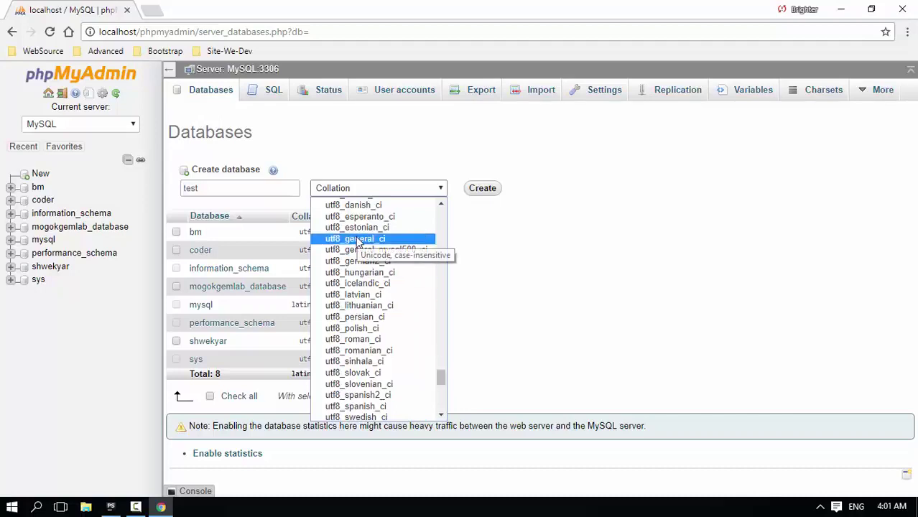
click(362, 240)
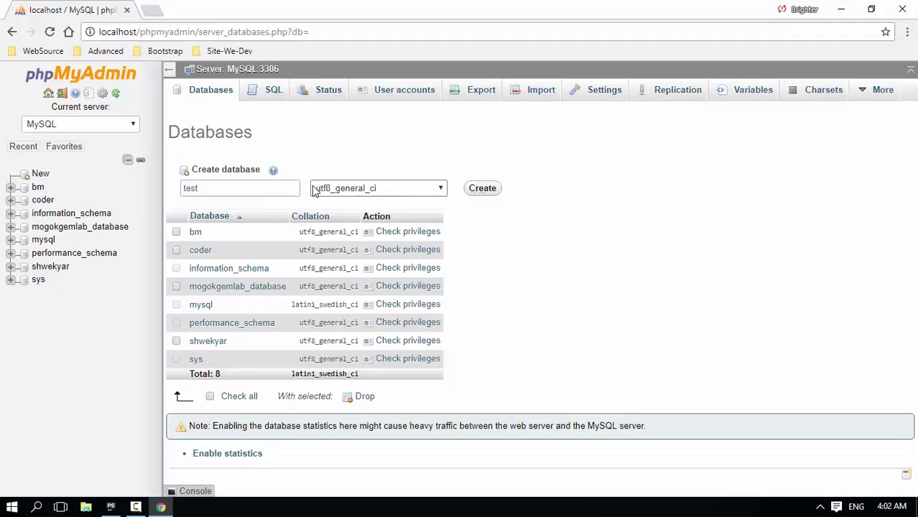
drag(234, 188, 150, 188)
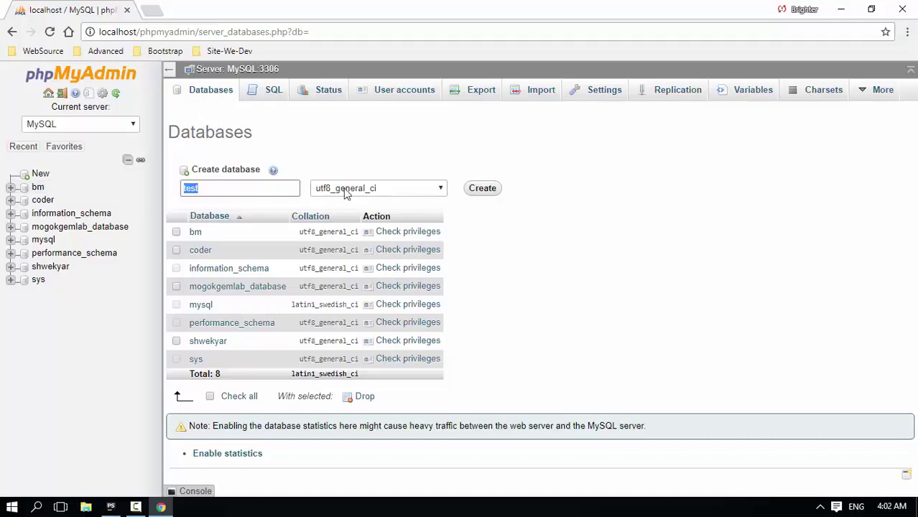
click(480, 190)
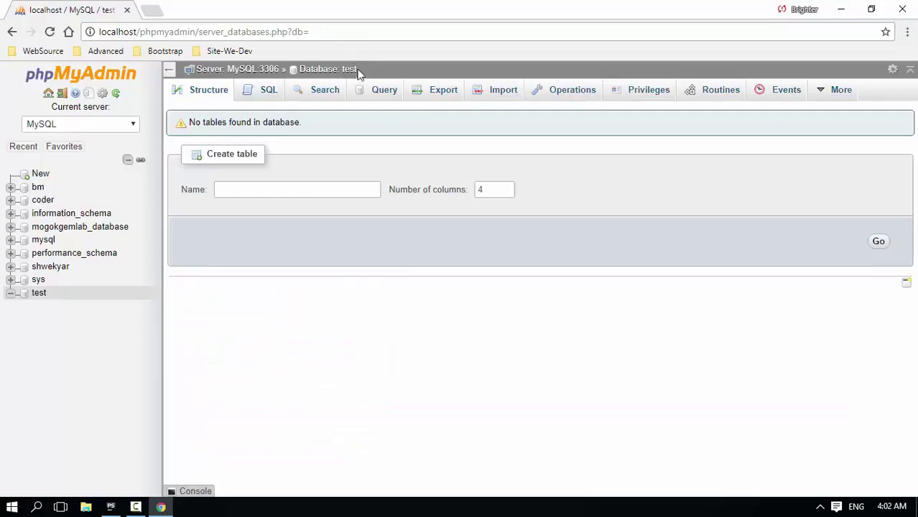
- Start a new table named 'users' with four columns
click(269, 194)
text(users)
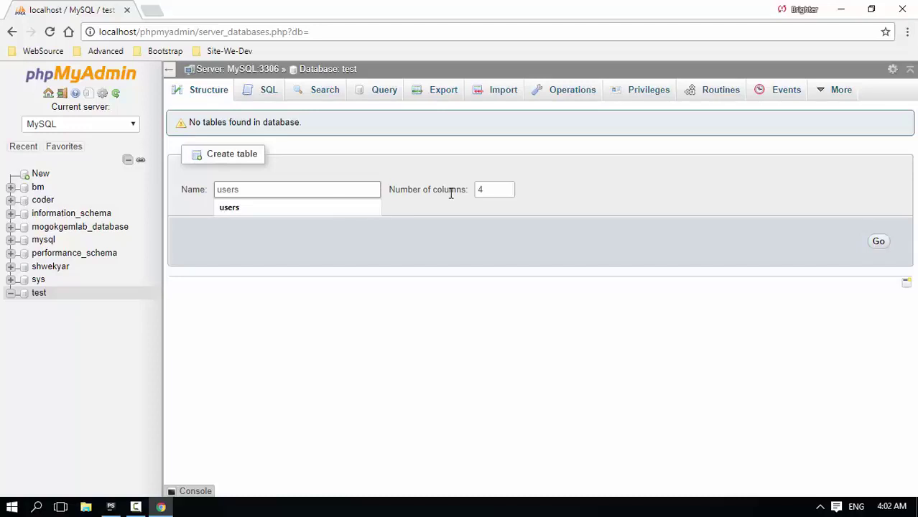
click(451, 190)
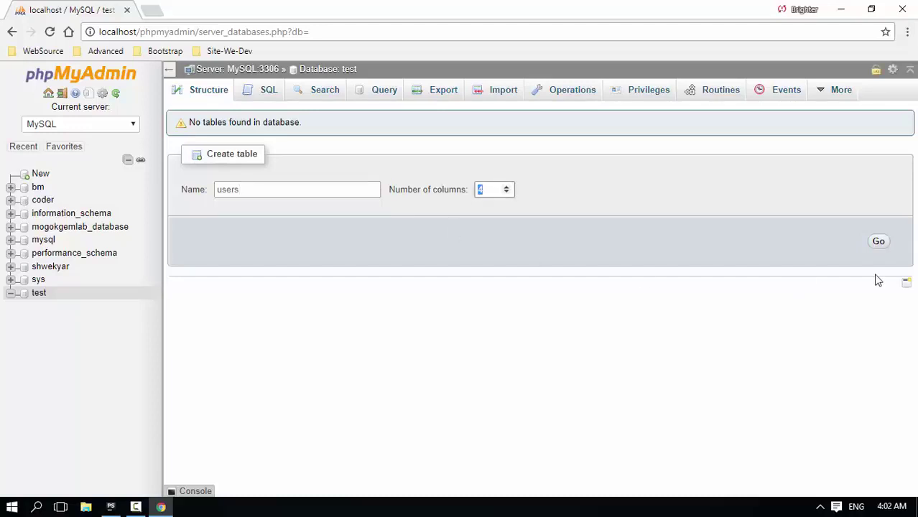
click(880, 242)
- Define the first column 'id' as INT length 10, auto-increment, with a PRIMARY index
click(182, 172)
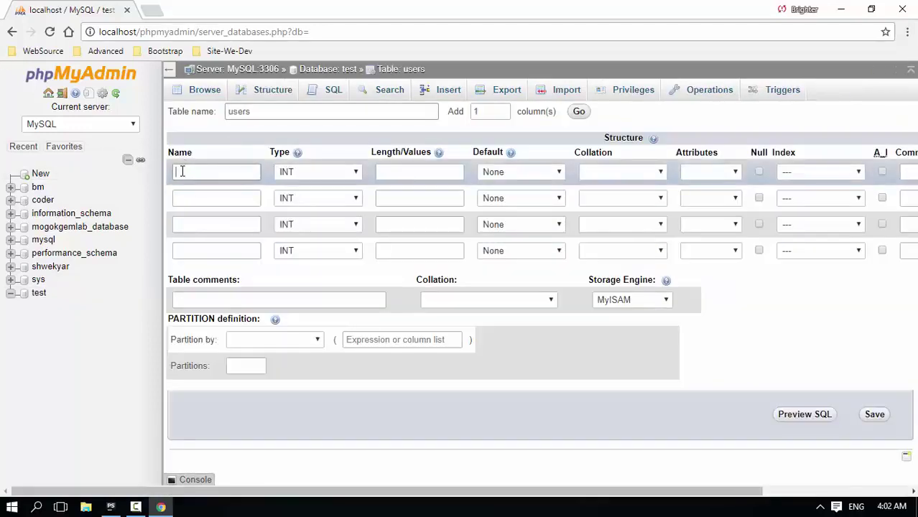
text(id)
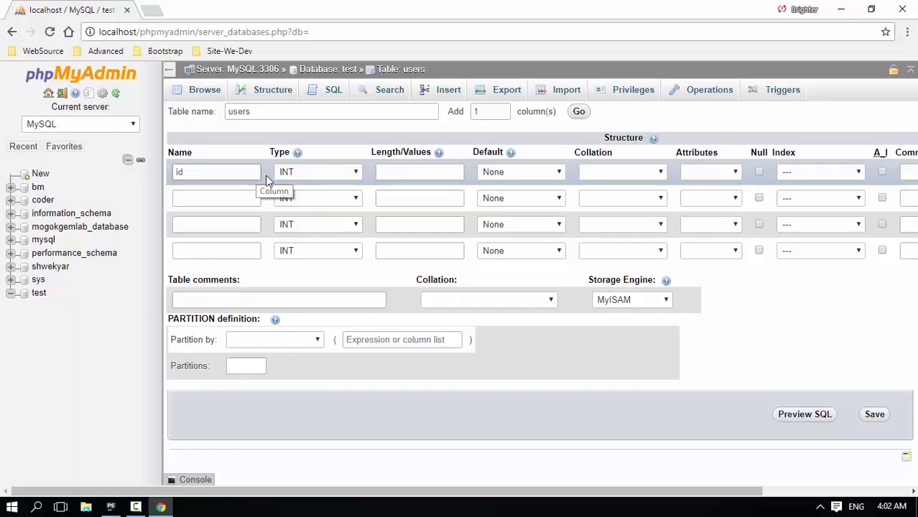
click(323, 171)
click(305, 189)
click(415, 172)
text(10)
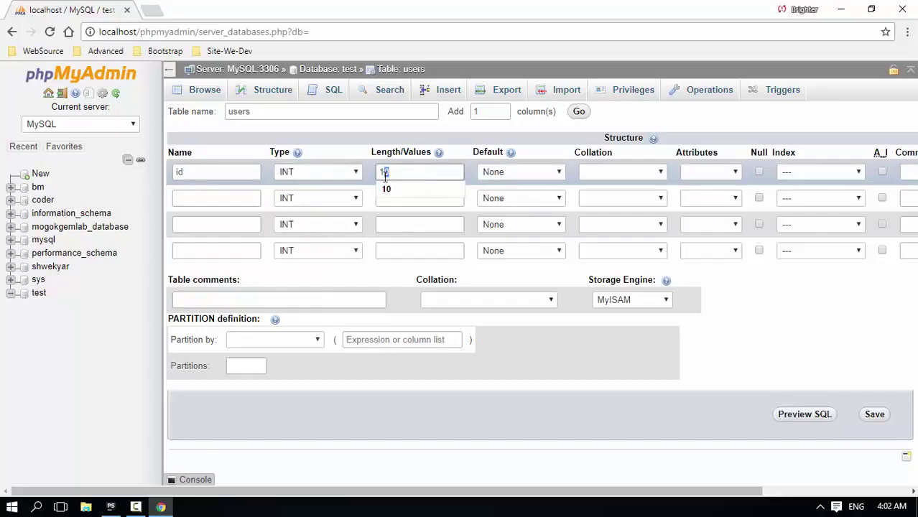
click(870, 307)
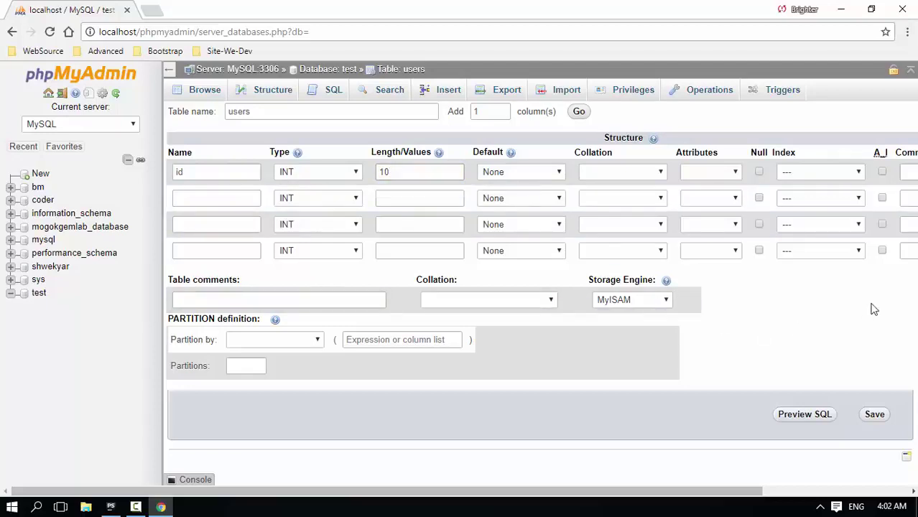
click(881, 173)
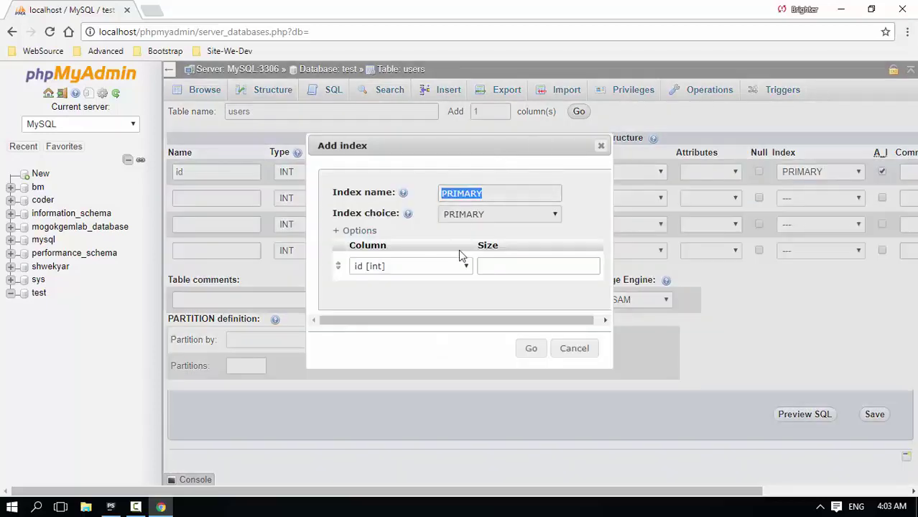
click(531, 349)
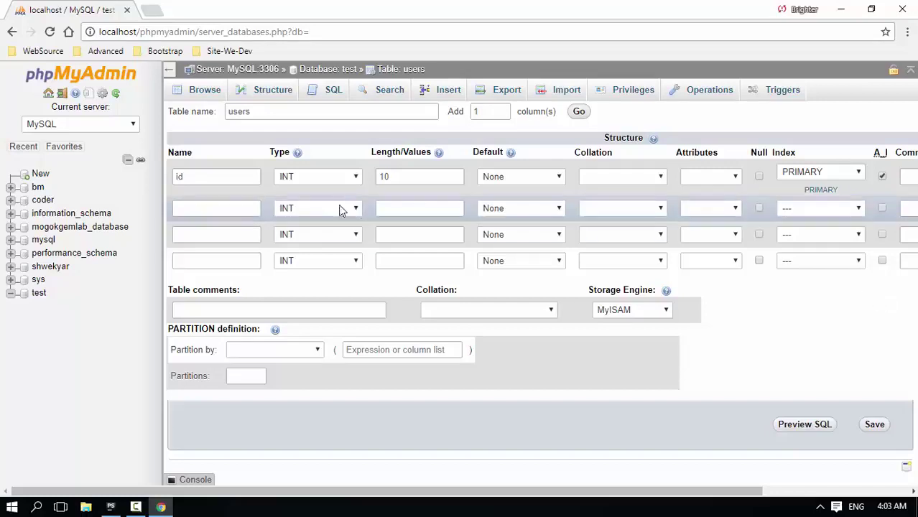
- Define the second column 'name' as VARCHAR with length 225
click(244, 206)
text(name)
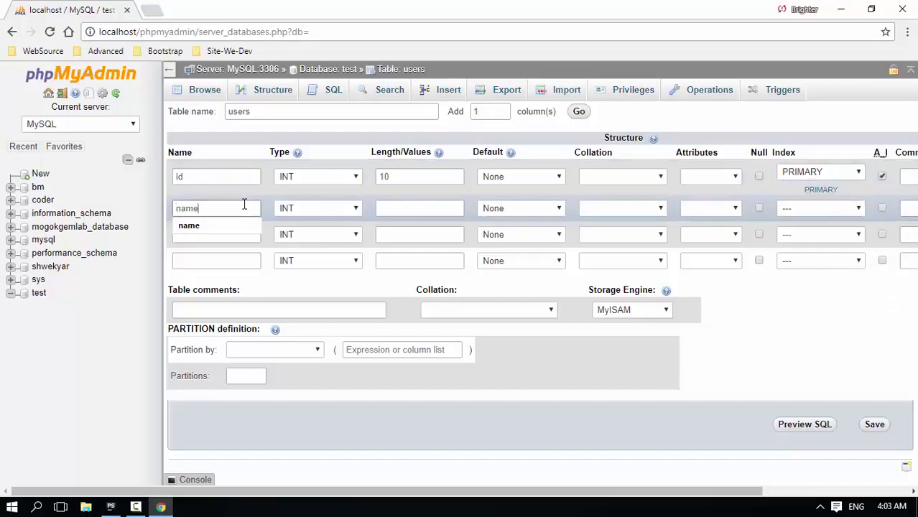
click(328, 212)
click(301, 233)
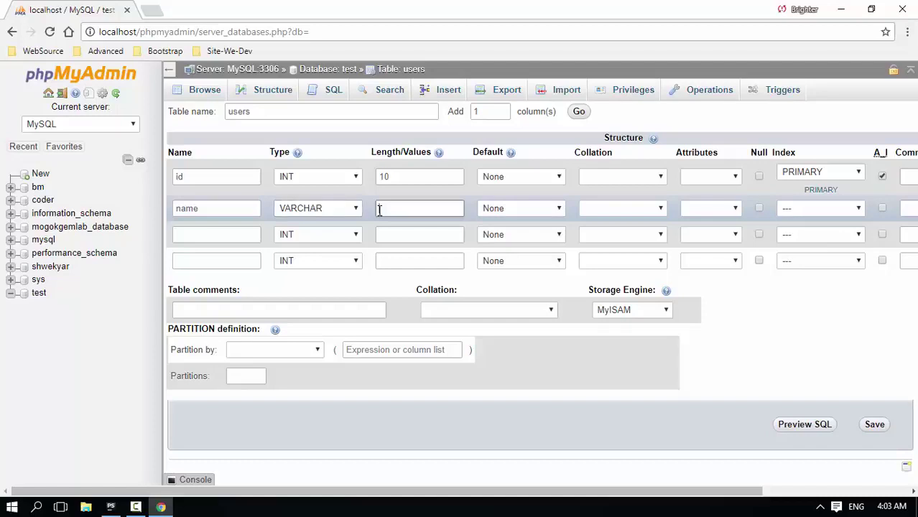
text(225)
drag(388, 208, 397, 208)
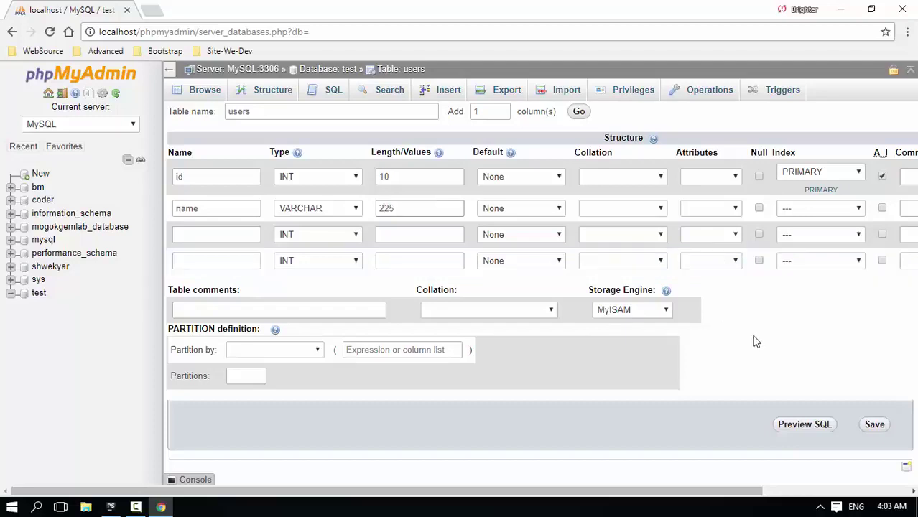
- Define the third column 'email' as VARCHAR with length 225
click(237, 230)
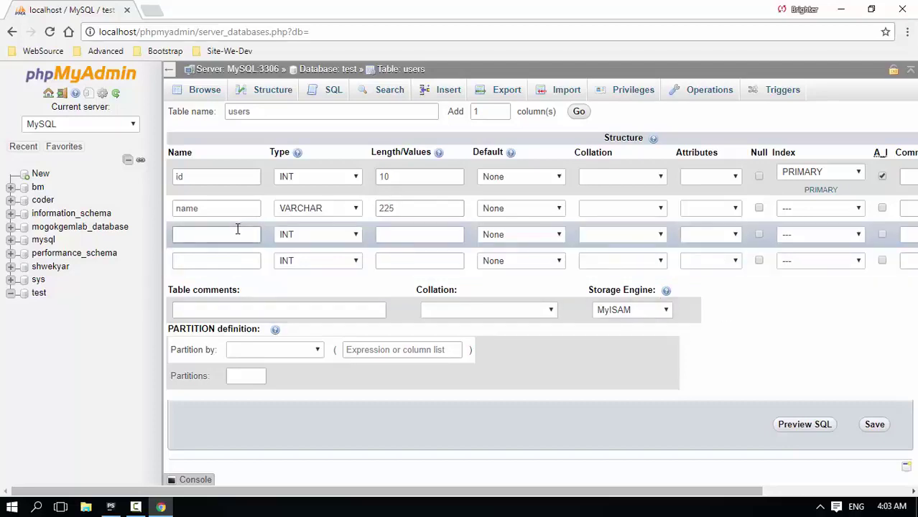
text(email)
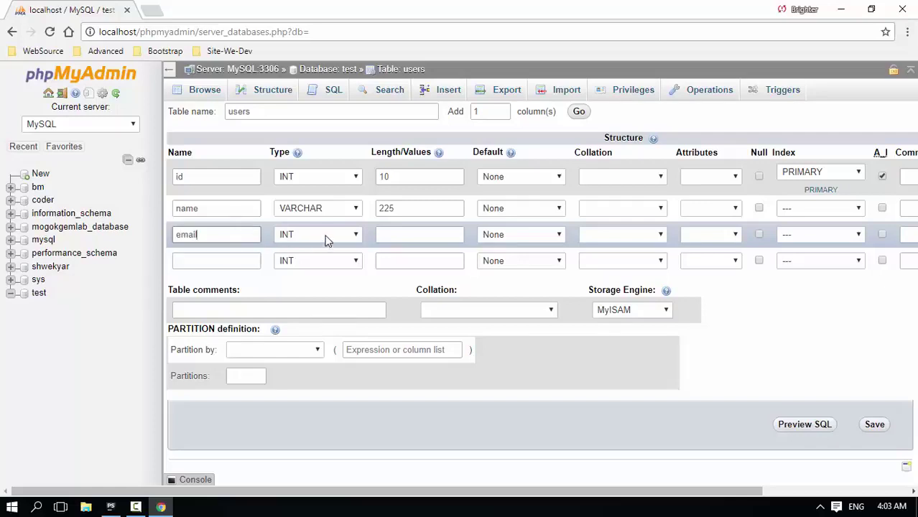
click(316, 235)
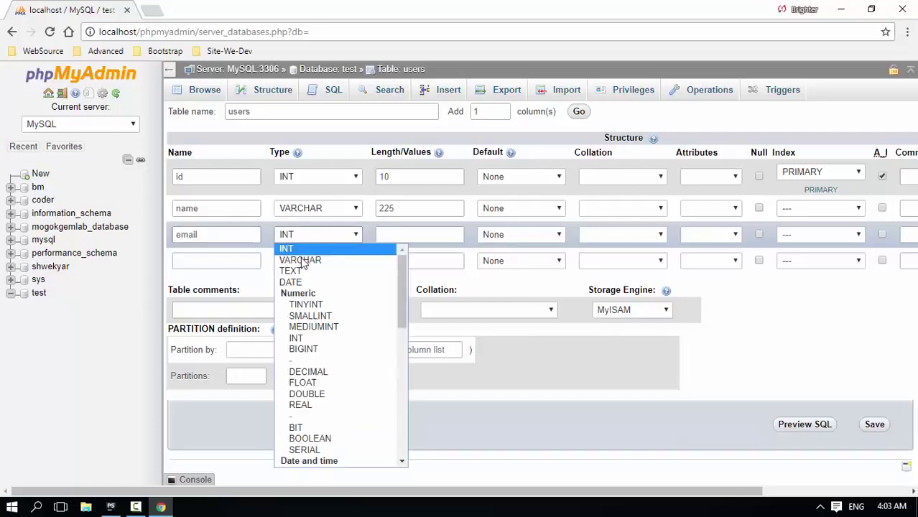
click(299, 257)
click(418, 235)
text(225)
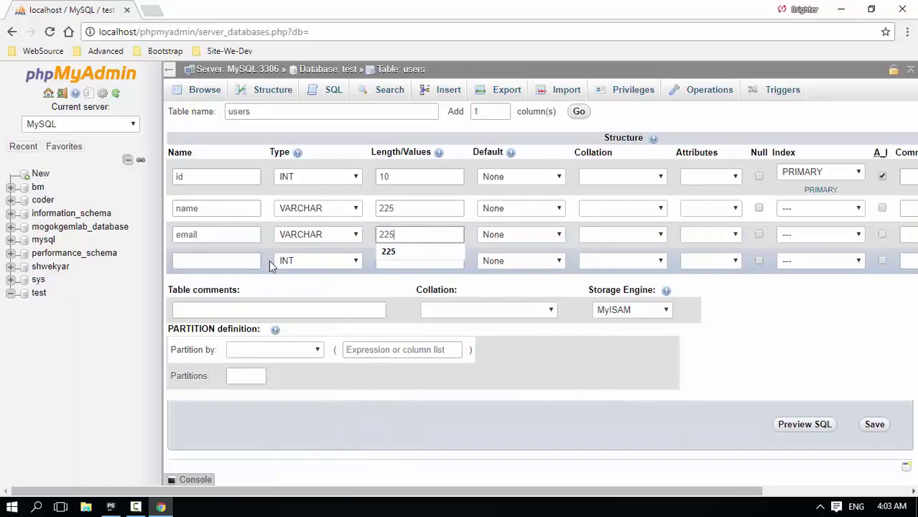
- Define the fourth column 'password' as VARCHAR with length 225
click(227, 261)
text(password)
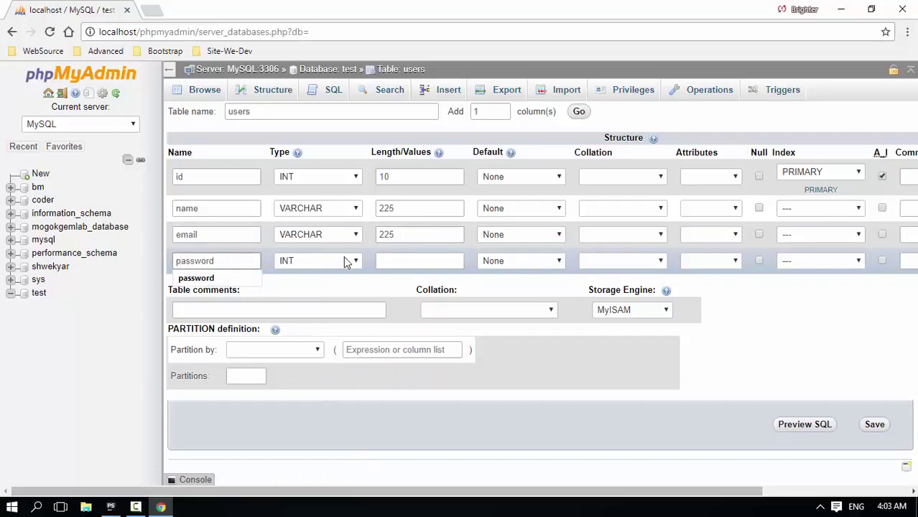
click(343, 261)
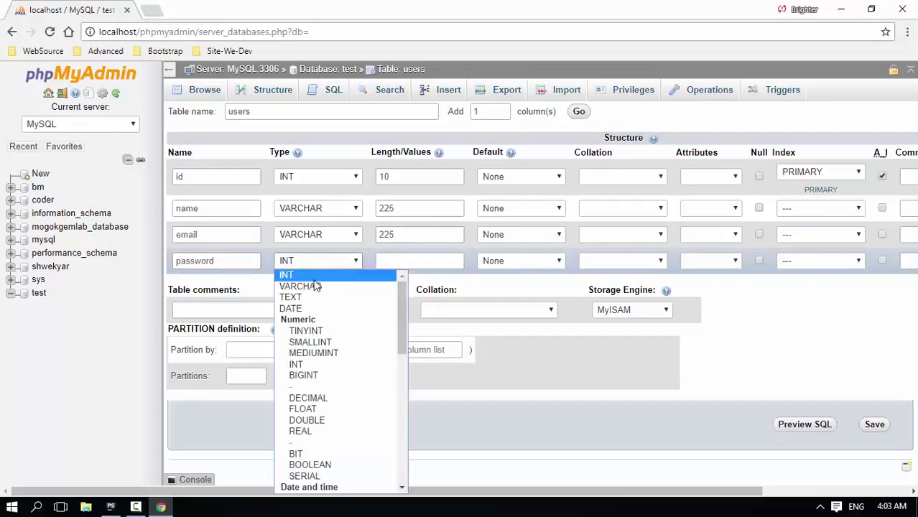
click(355, 278)
click(418, 260)
text(225)
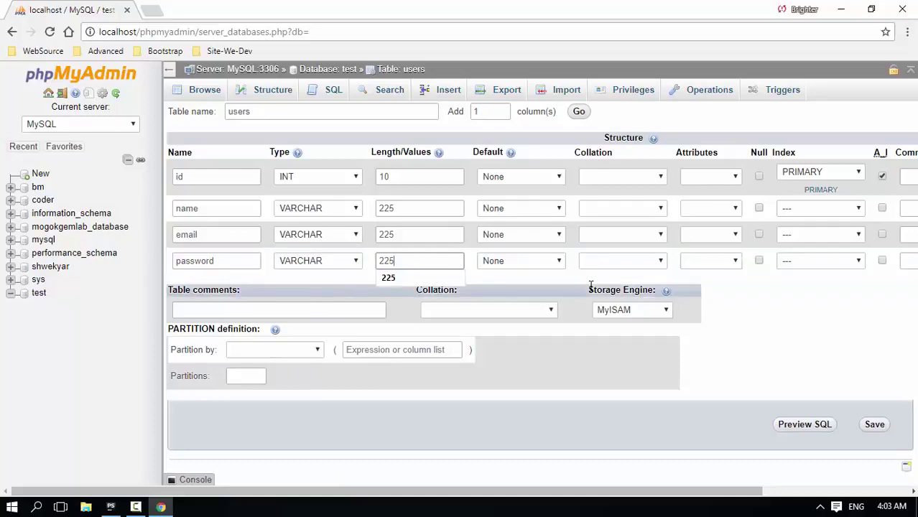
- Recheck that the id column stays INT, then open the Windows Start menu
double_click(199, 177)
click(280, 176)
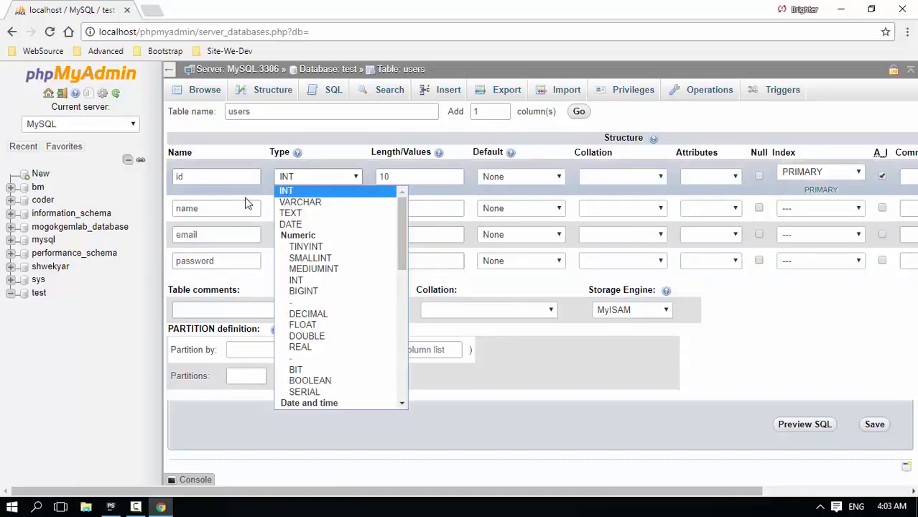
click(211, 208)
click(209, 240)
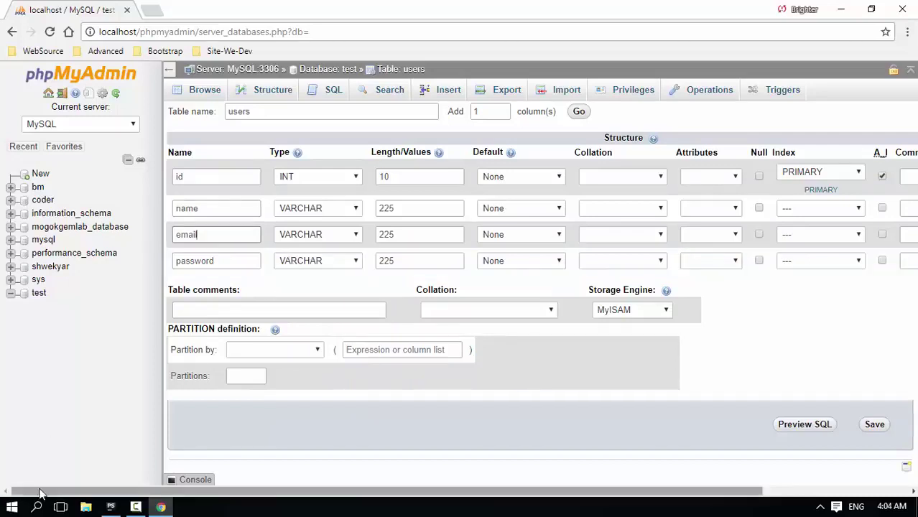
click(13, 508)
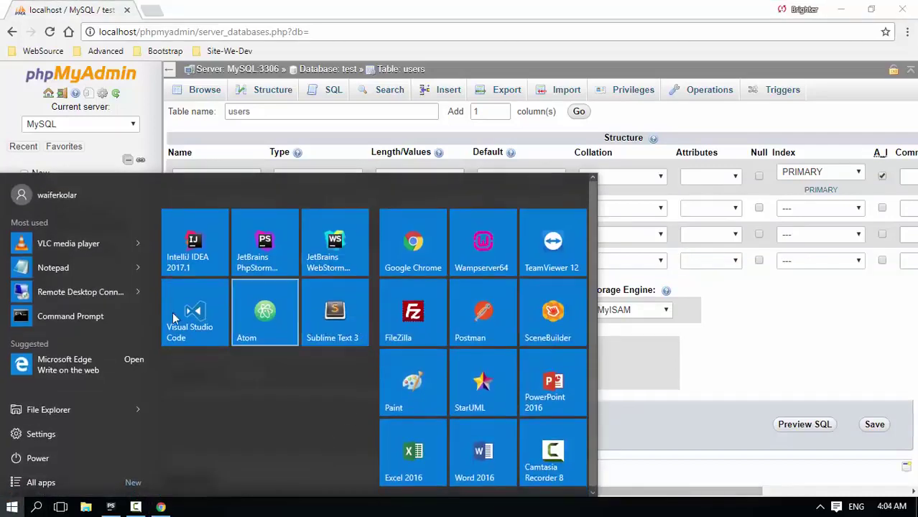
- Jot a scratch note in Notepad ending in '=> VARCHAR' and close it without saving
click(53, 268)
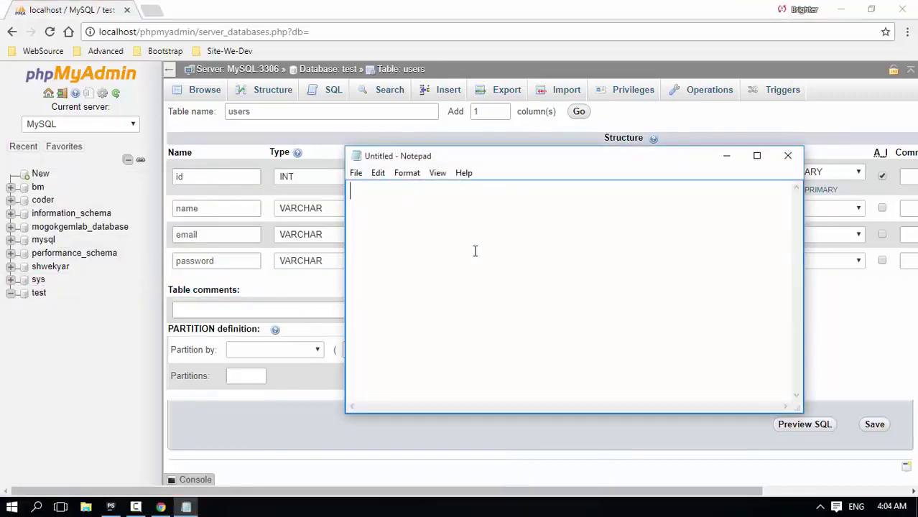
text(mgmg72)
drag(385, 191, 367, 201)
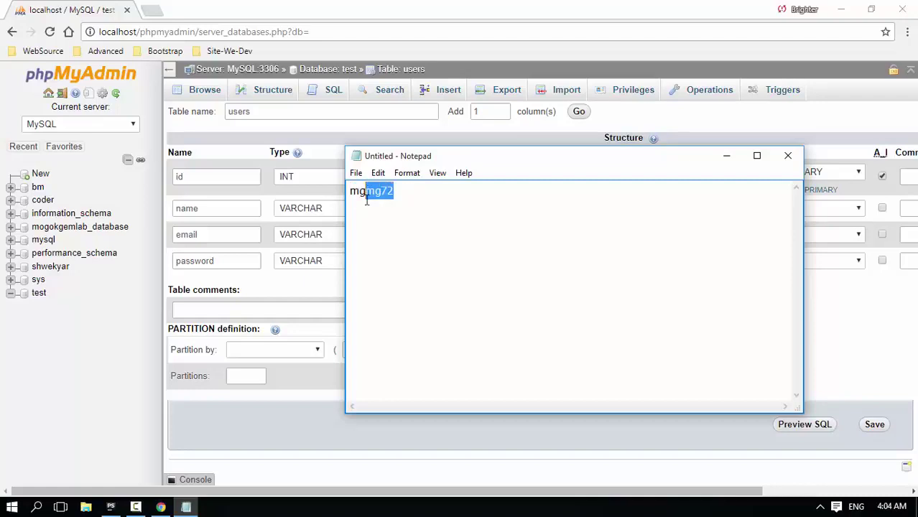
click(432, 200)
text(=)
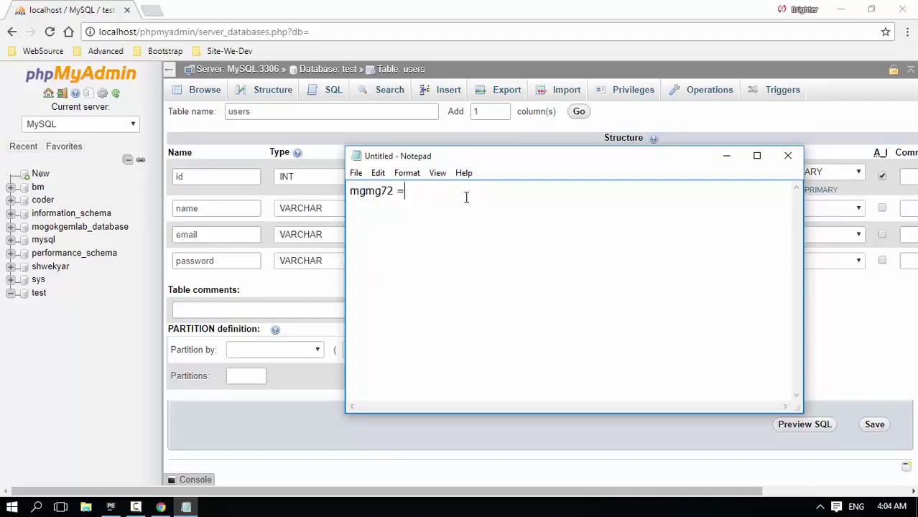
text(> VARCHAR)
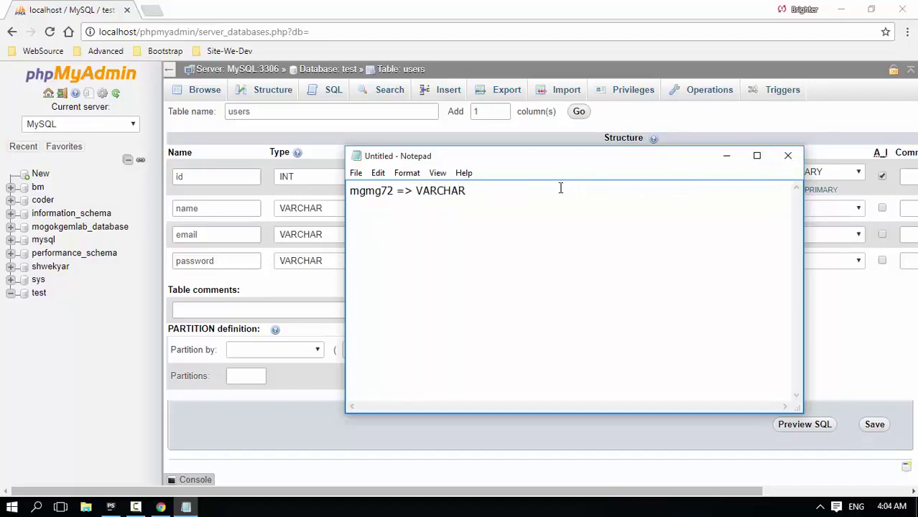
click(788, 155)
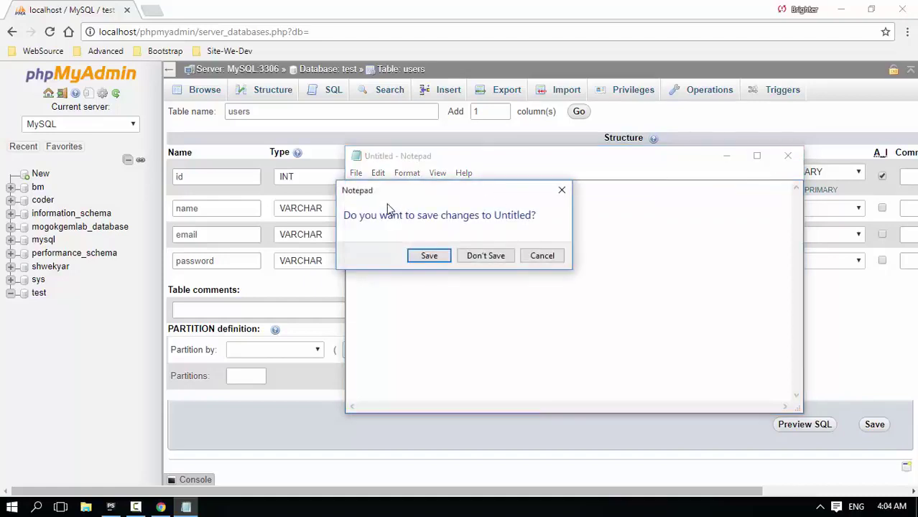
click(502, 257)
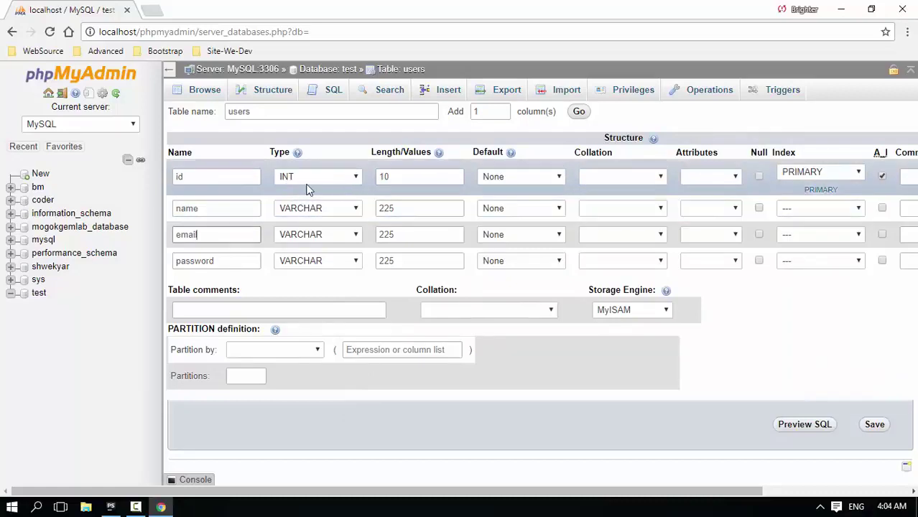
- Save the four-column users table and browse it, showing zero rows
double_click(198, 209)
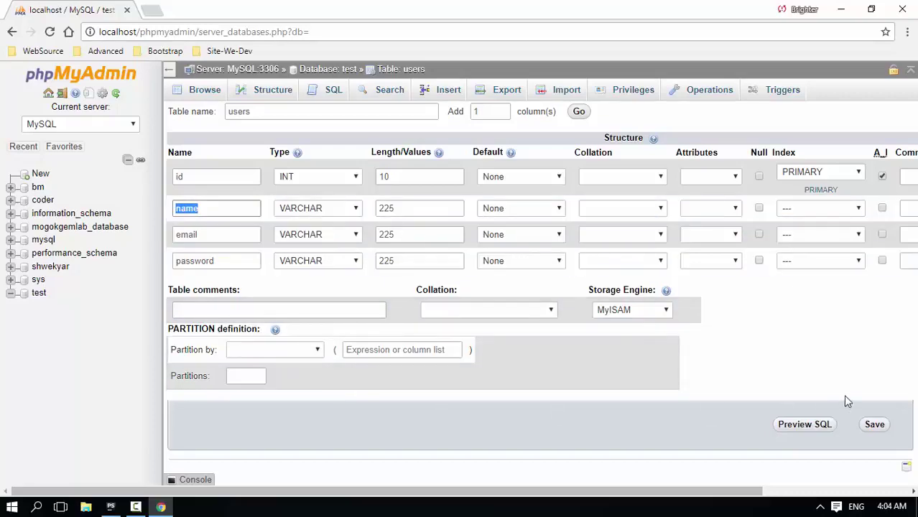
click(875, 425)
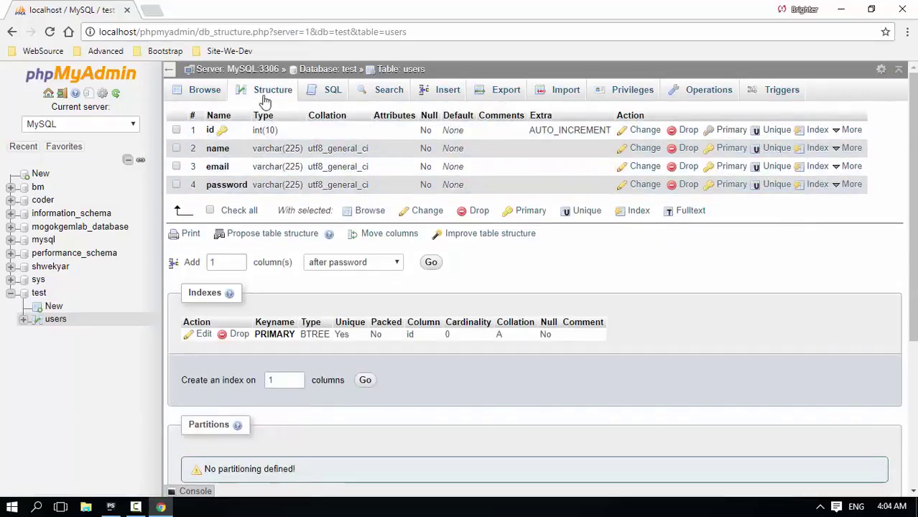
click(205, 91)
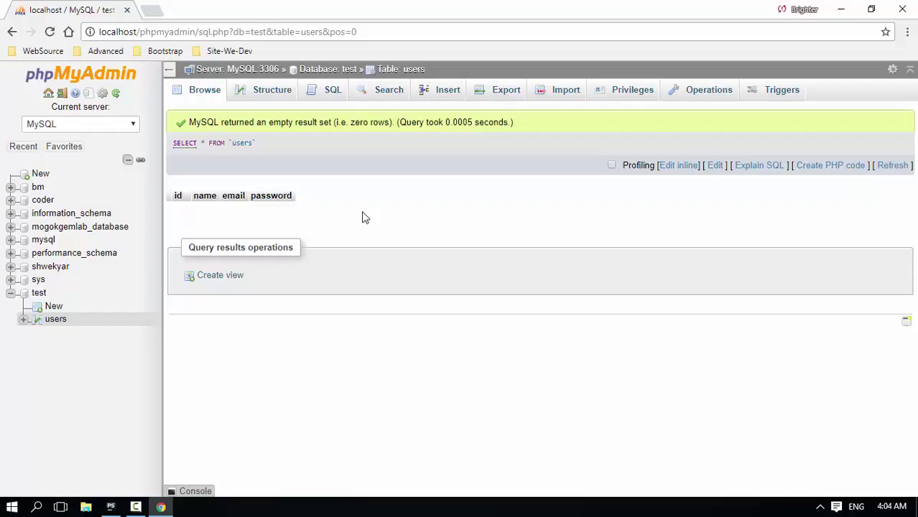
- Fill in the first user's name, e-mail and password, hashing the password with MD5
click(443, 92)
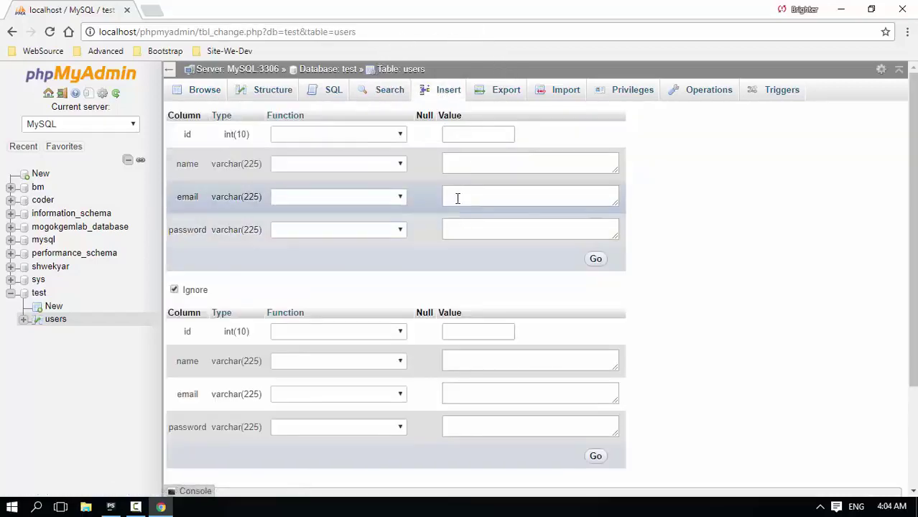
click(471, 165)
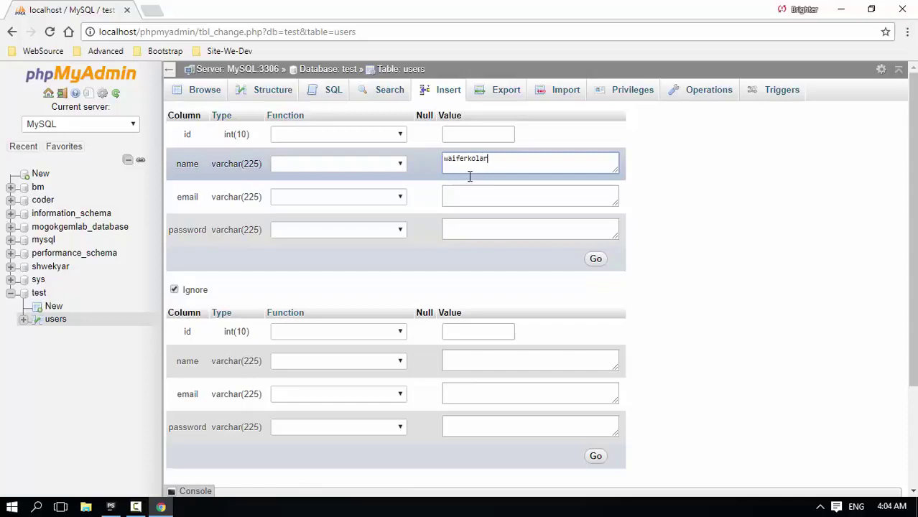
text(waiferkolar)
click(487, 204)
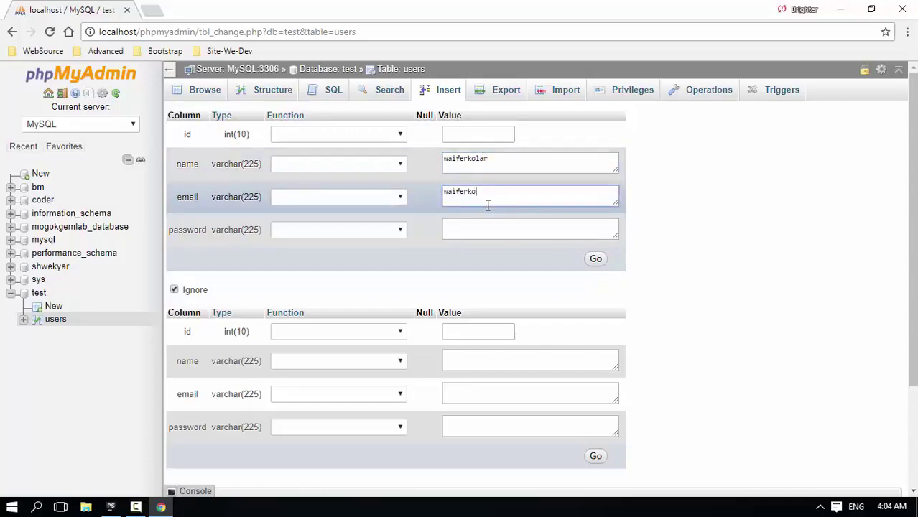
key(Tab)
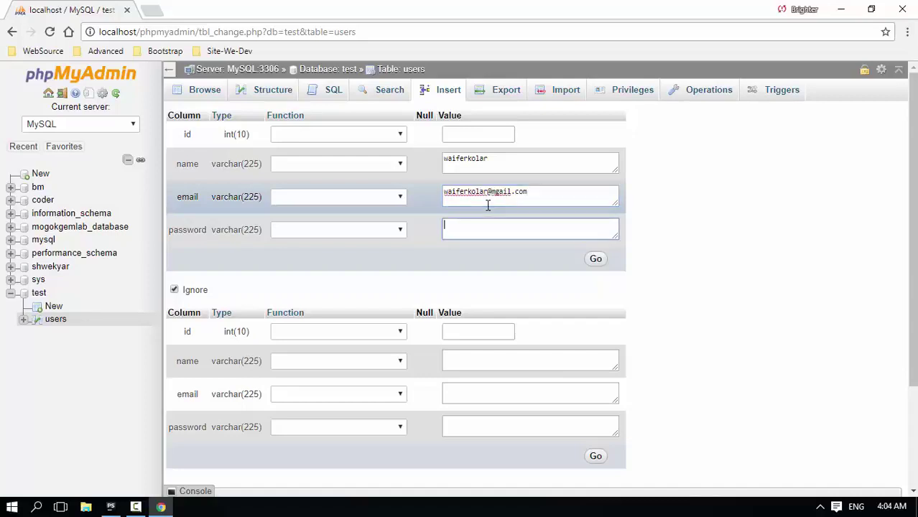
text(123123)
click(359, 229)
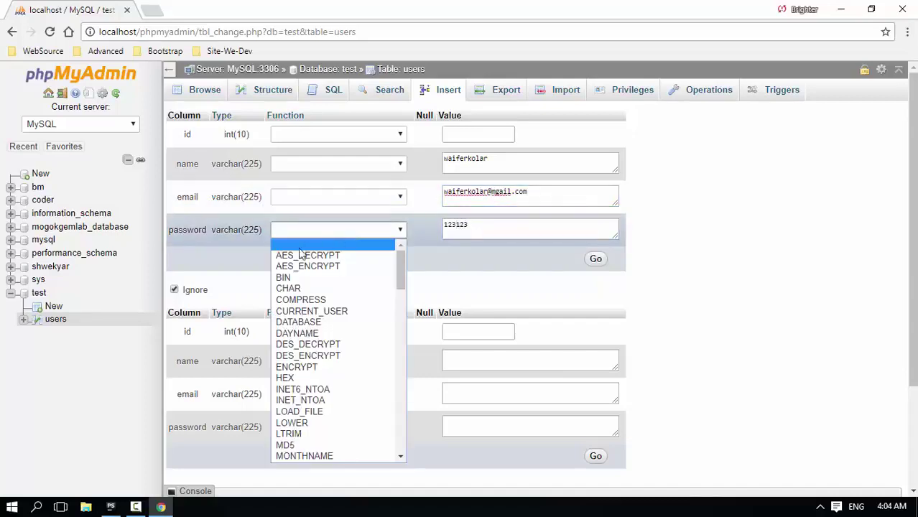
scroll(318, 388, down, 5)
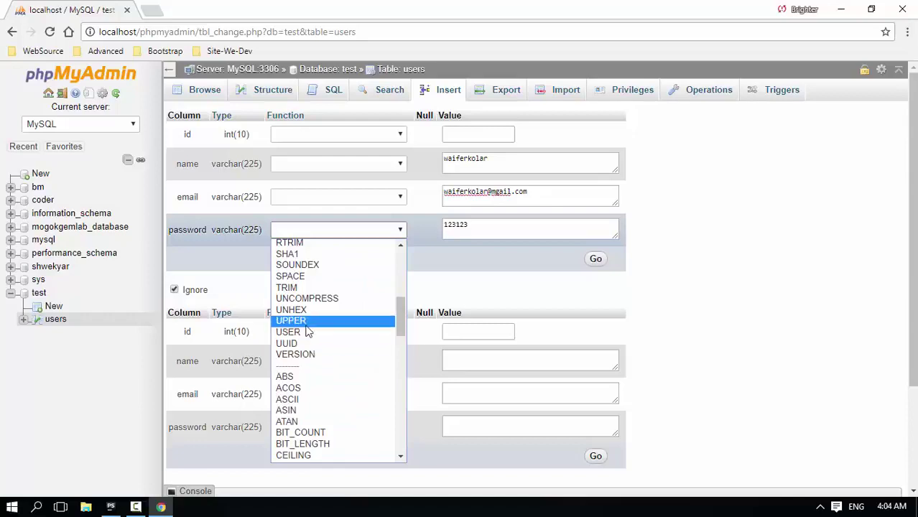
scroll(303, 350, up, 4)
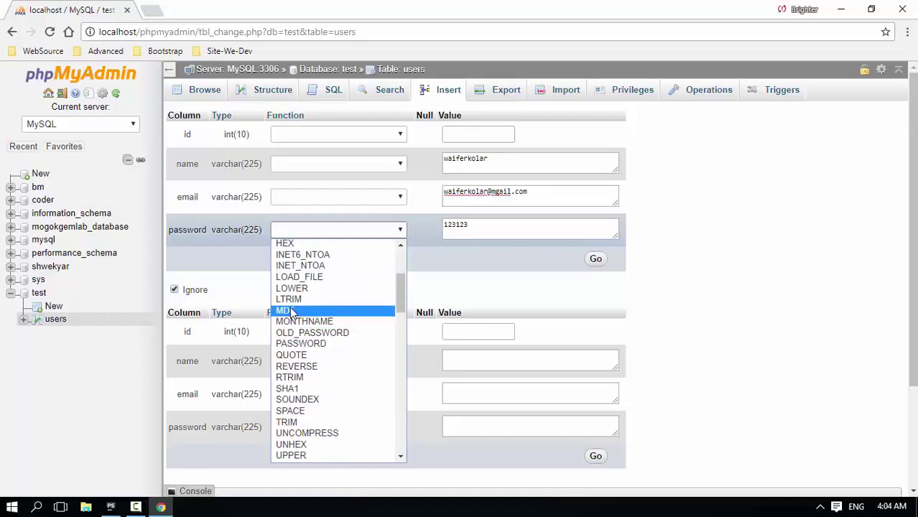
click(288, 310)
- Fill in the second user's name, e-mail and password, also hashed with MD5
click(533, 354)
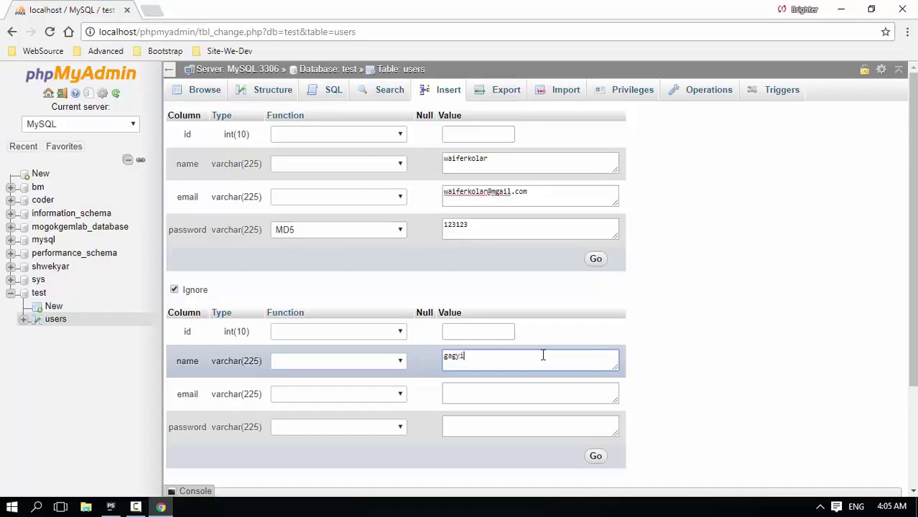
click(540, 397)
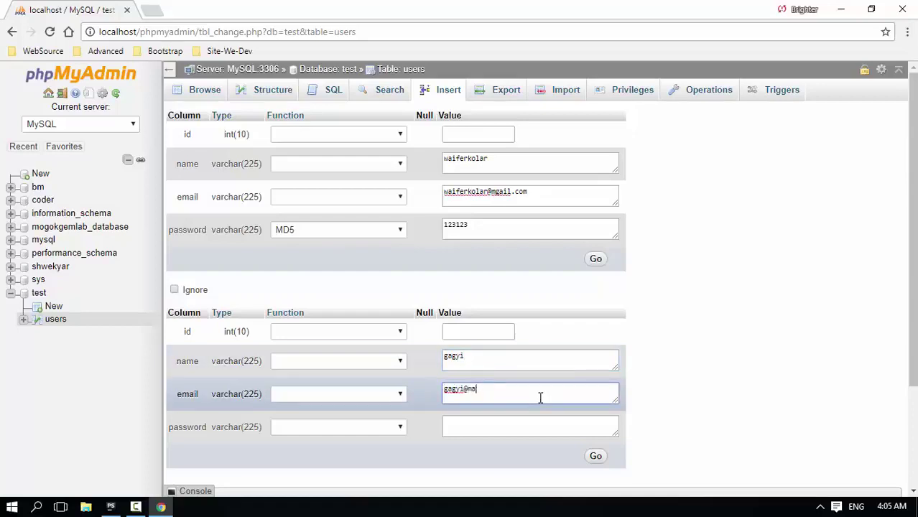
click(549, 426)
text(123123)
click(379, 428)
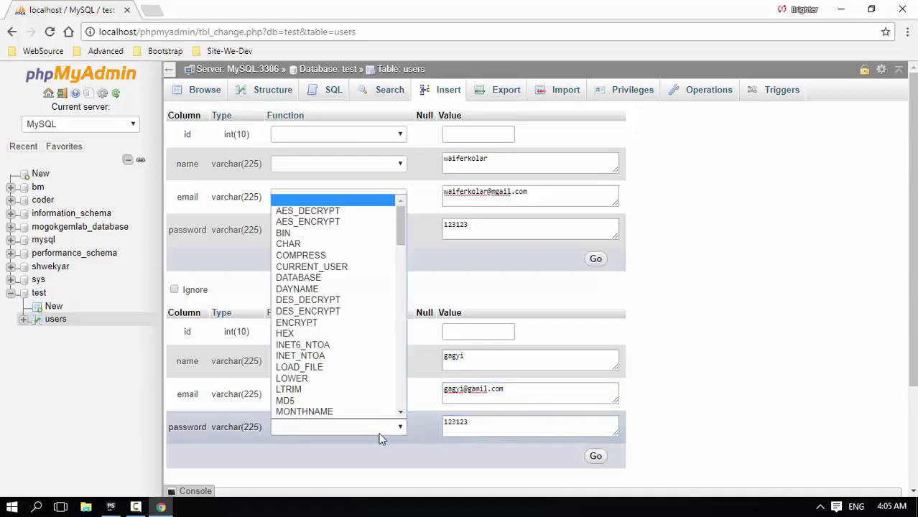
click(287, 400)
- Insert both user rows, check them in Browse, and start a fresh insert form
click(596, 456)
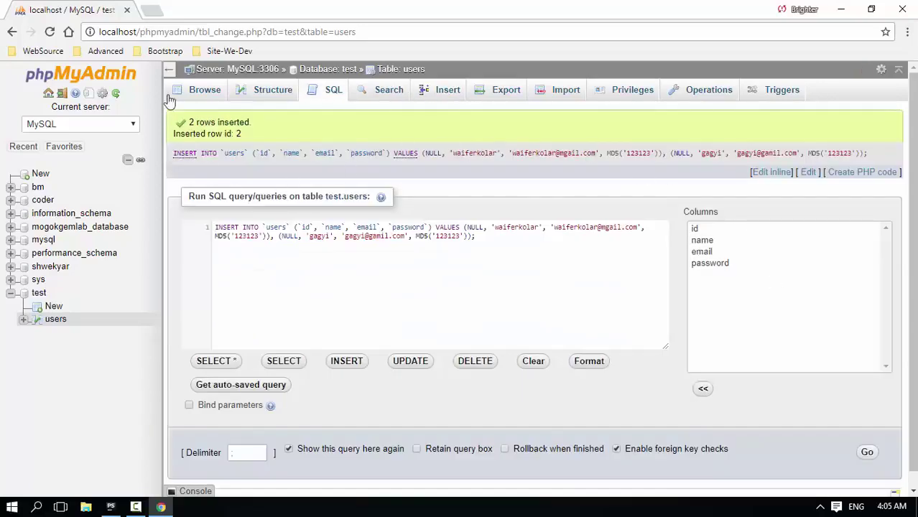
click(208, 91)
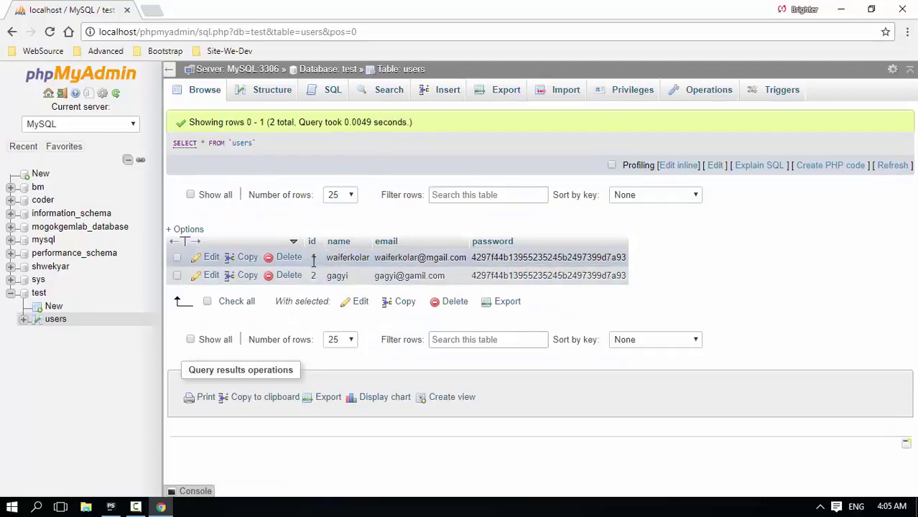
click(443, 93)
click(473, 166)
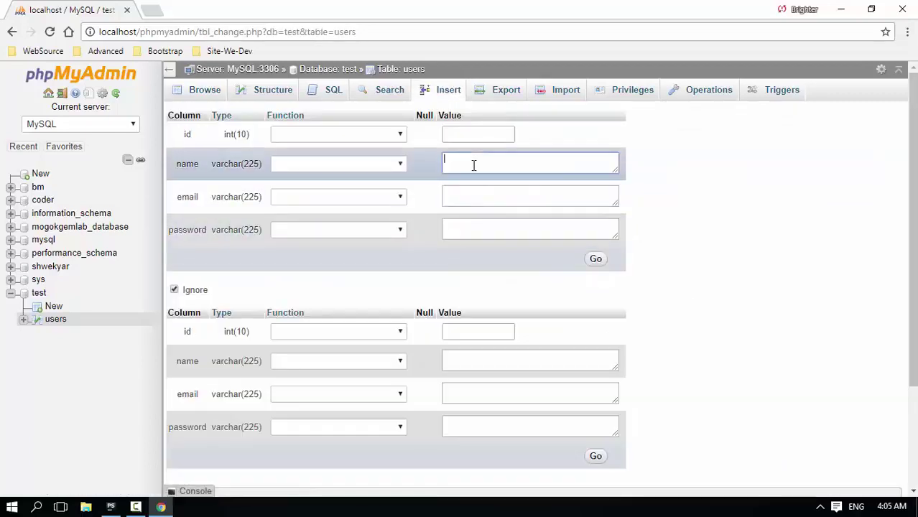
- Insert a third user with name, e-mail and a plain-text password, then browse all three rows
click(468, 132)
click(486, 165)
click(473, 191)
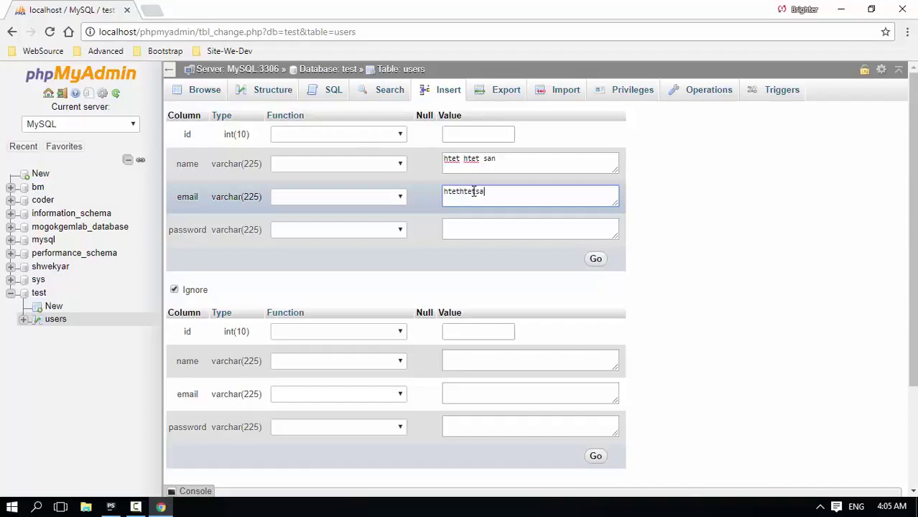
text(@gmail.com)
key(Tab)
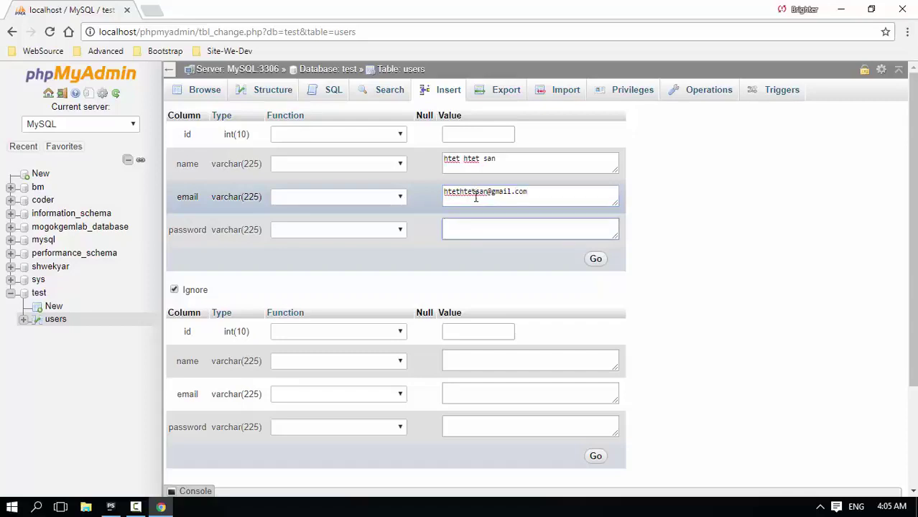
text(123123)
click(447, 132)
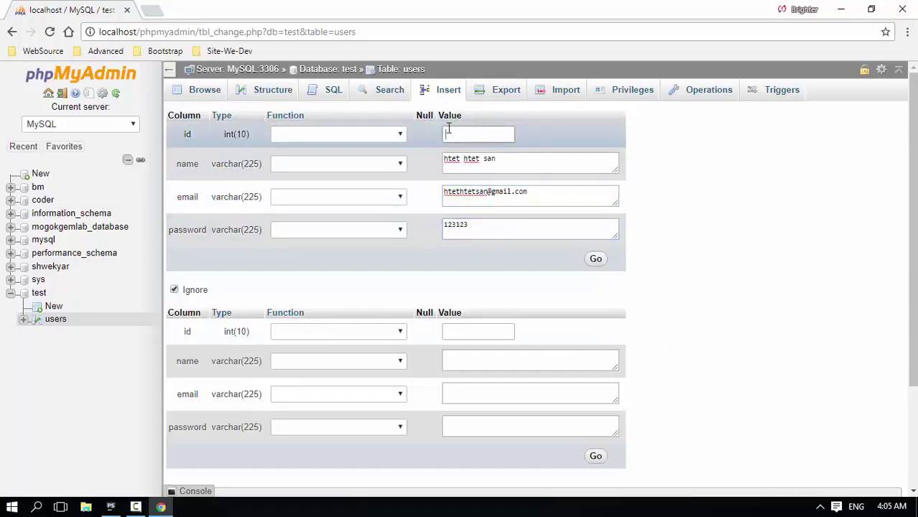
click(595, 258)
click(200, 93)
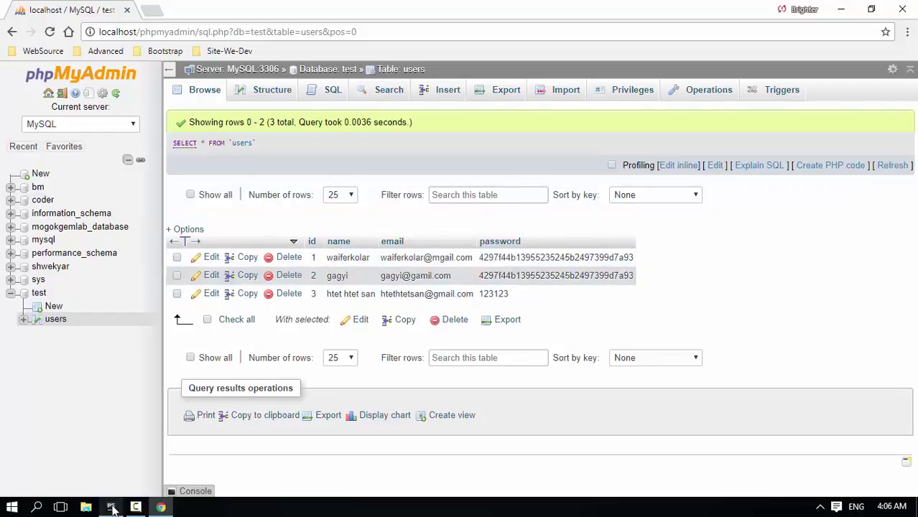
- Show the users table structure: id INT(10) auto-increment plus three VARCHAR(225) columns
click(135, 506)
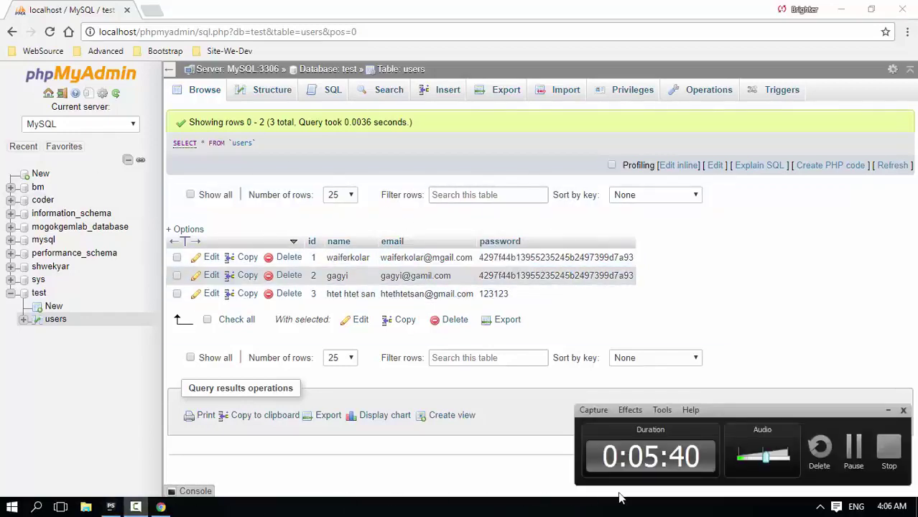
click(887, 409)
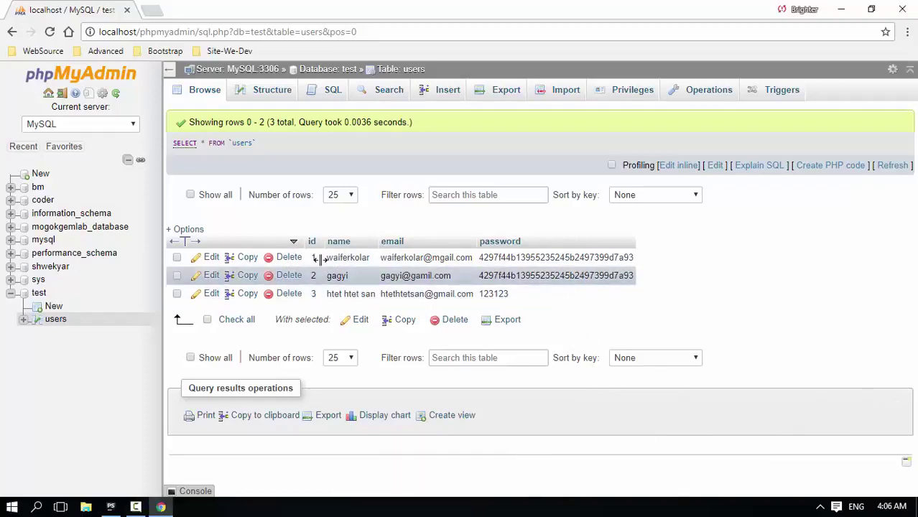
click(275, 95)
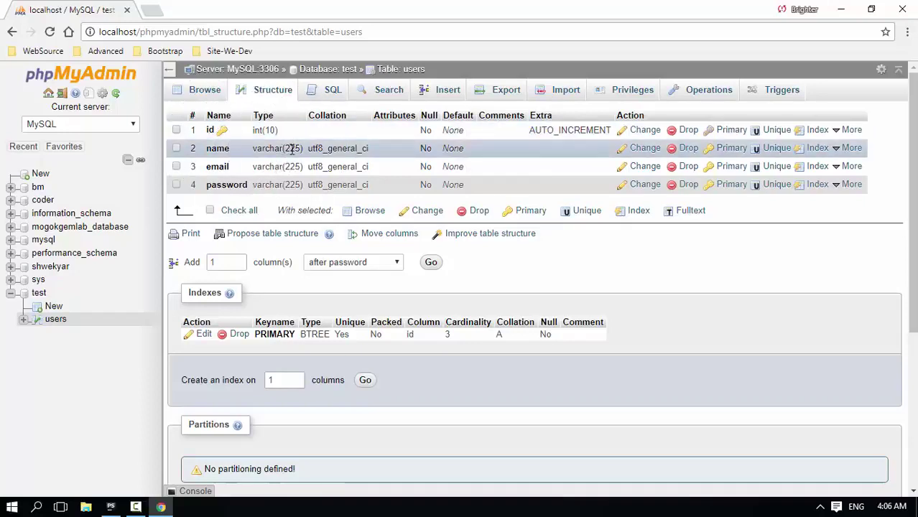
drag(308, 148, 394, 159)
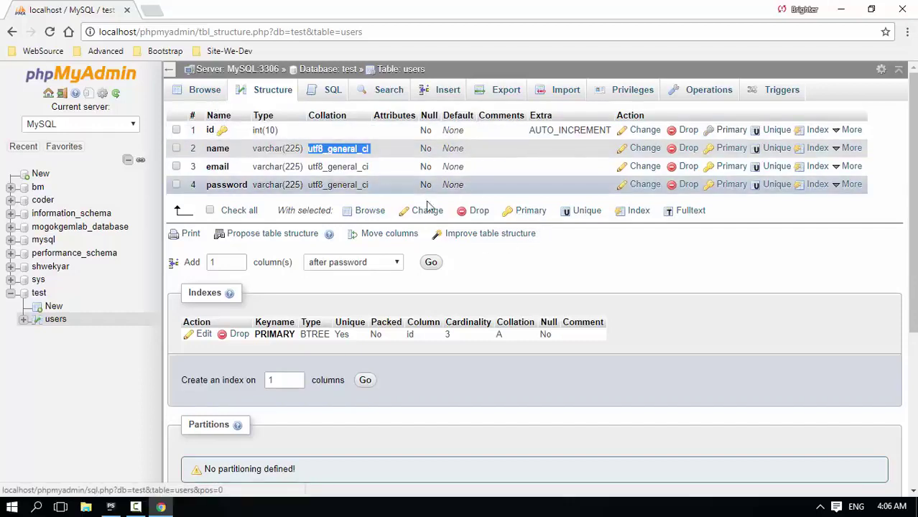
click(399, 263)
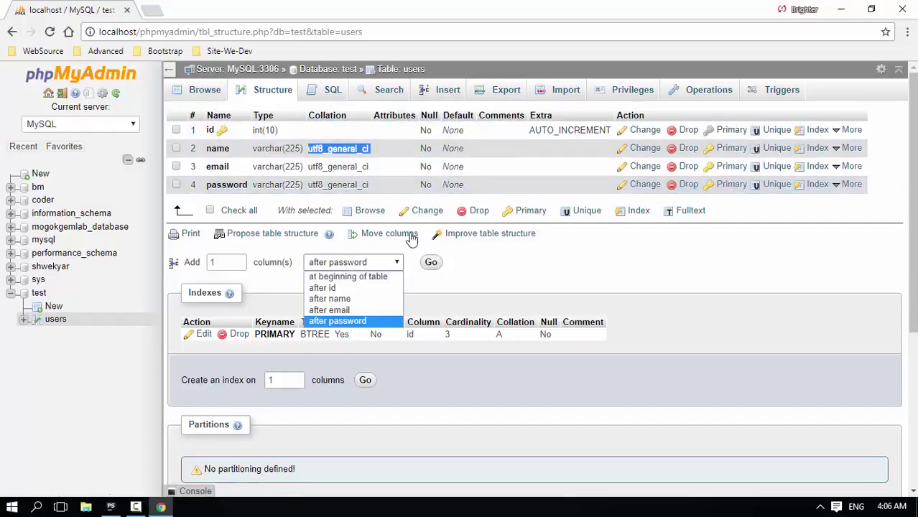
click(338, 321)
click(430, 263)
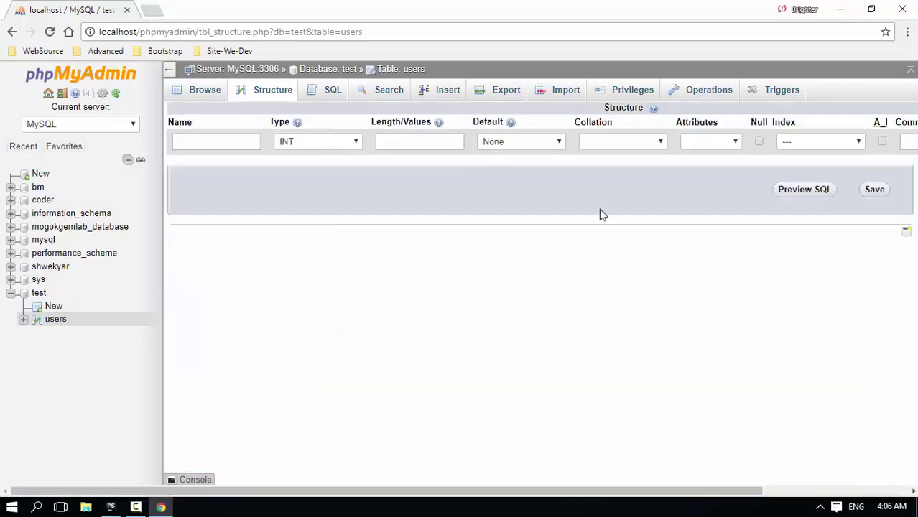
click(221, 143)
click(206, 94)
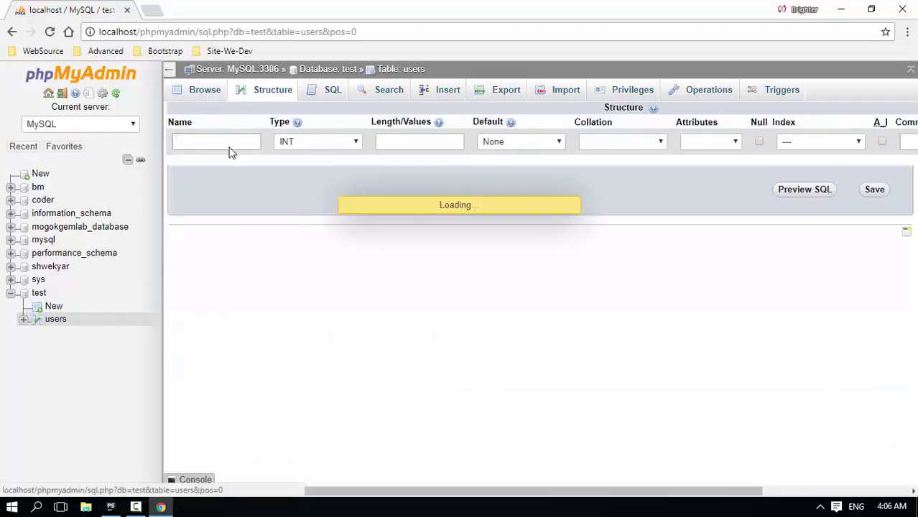
click(271, 90)
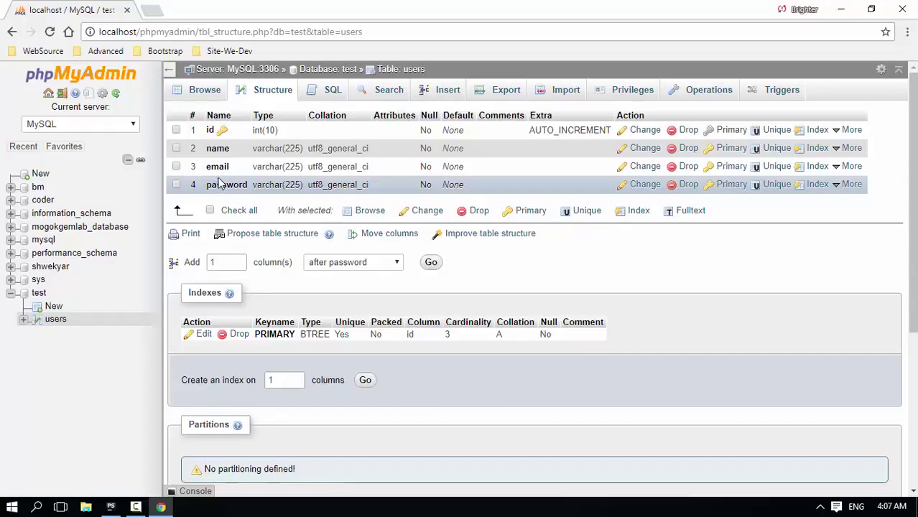
double_click(428, 115)
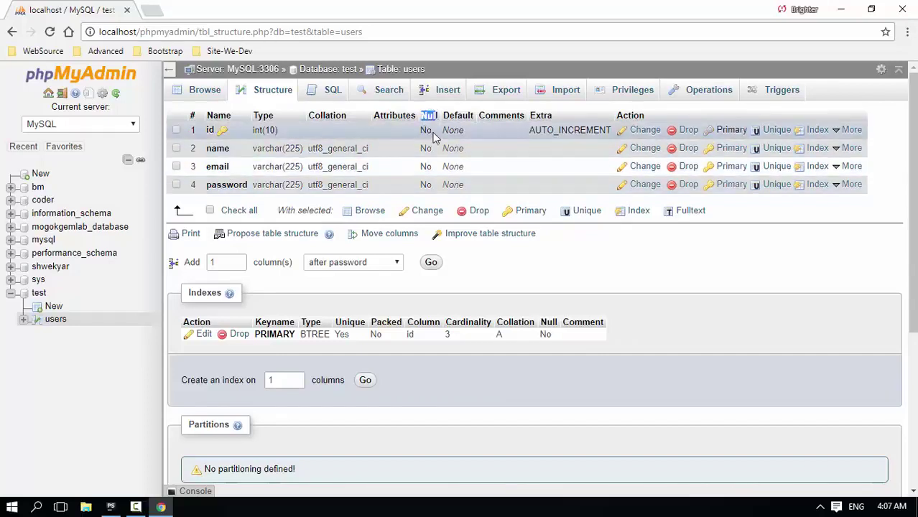
double_click(426, 131)
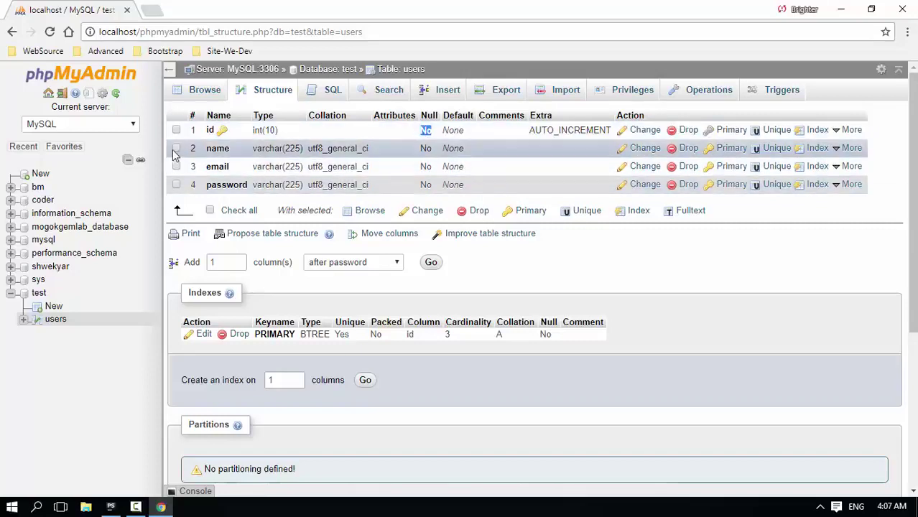